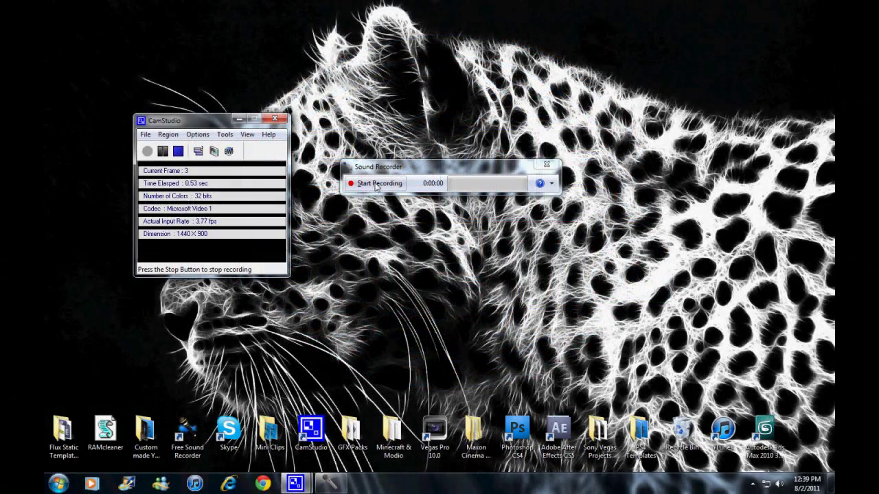
Start the narration recording and launch CINEMA 4D from the Maxon Cinema > CINEMA 4D R12 folder
left_click(376, 184)
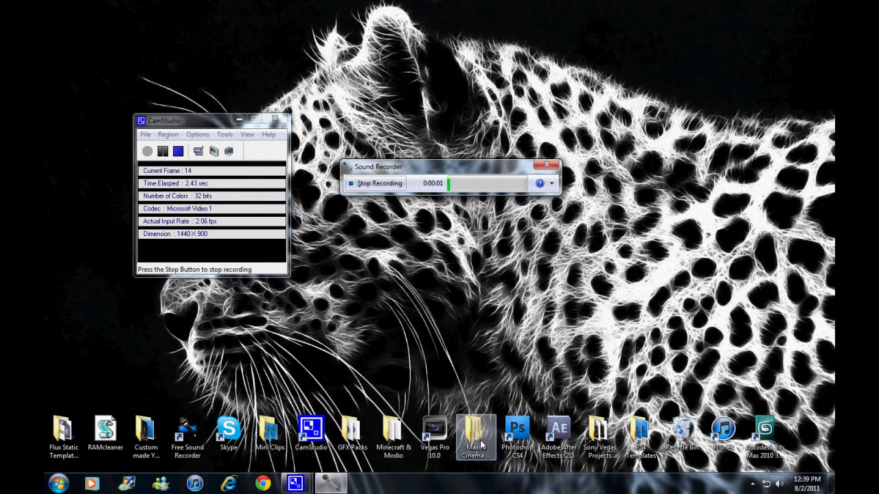
double_click(482, 445)
double_click(475, 177)
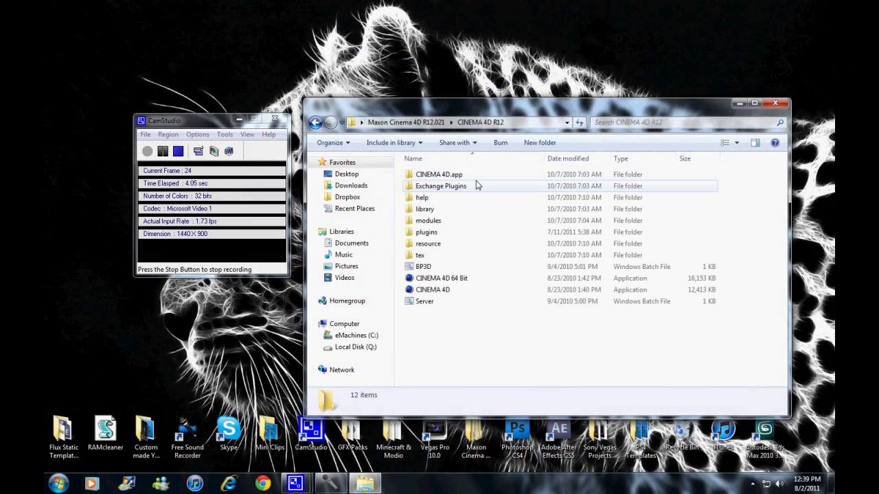
left_click(451, 293)
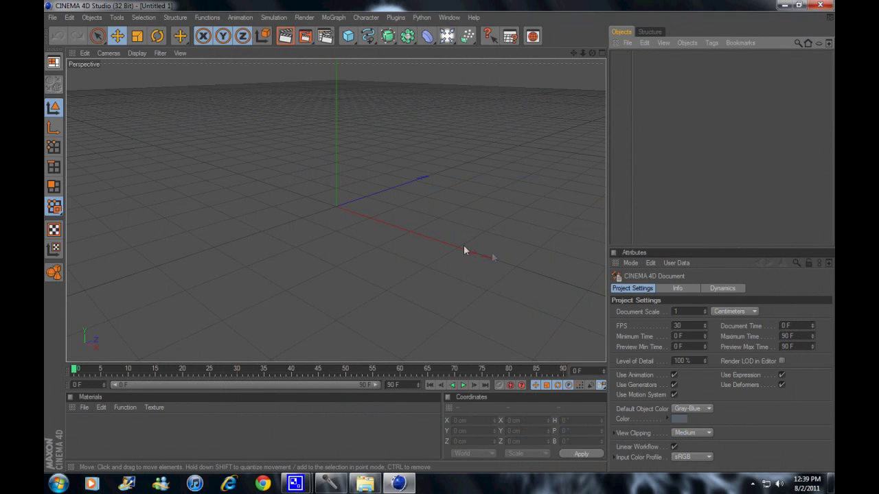
Set the Render Settings output width to 1280 pixels, check the Save page, and close the dialog
left_click_drag(463, 244, 519, 238, "alt")
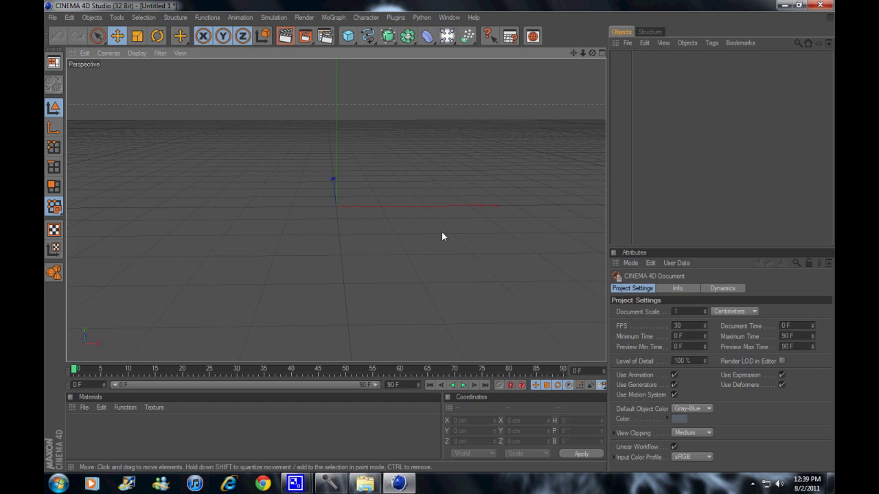
left_click_drag(441, 232, 440, 237, "alt")
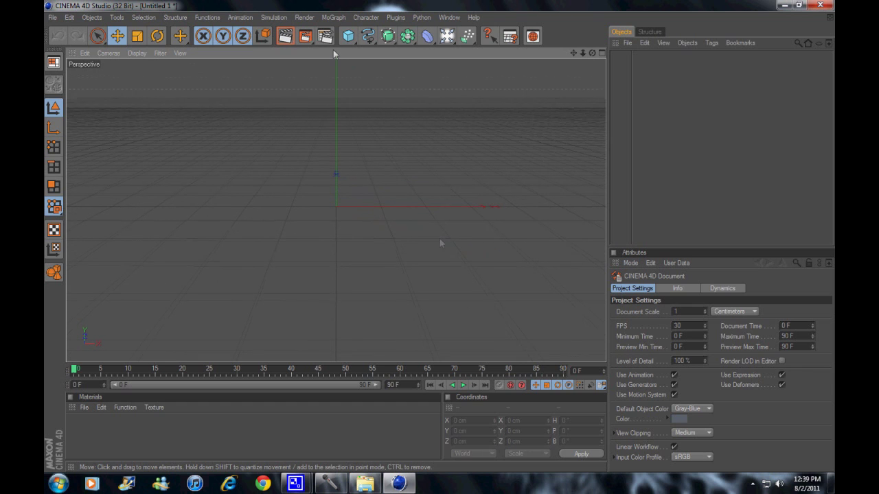
key("ctrl+b")
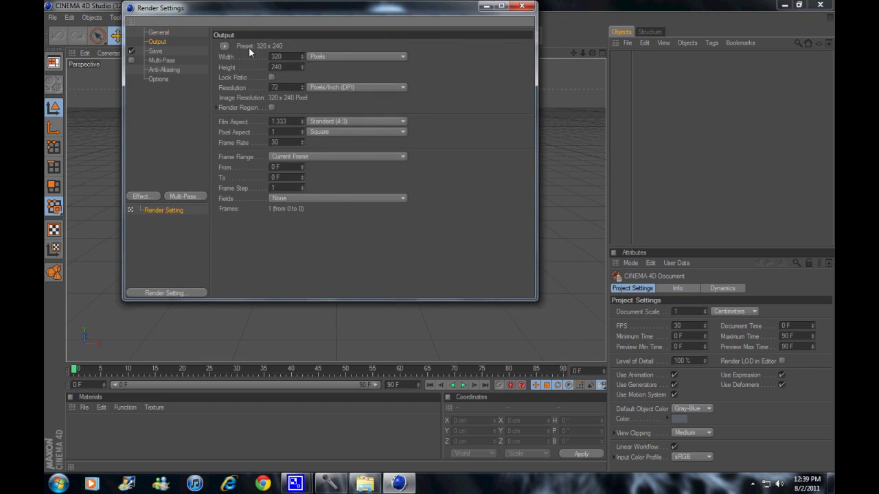
type("12")
type("80")
key("Tab")
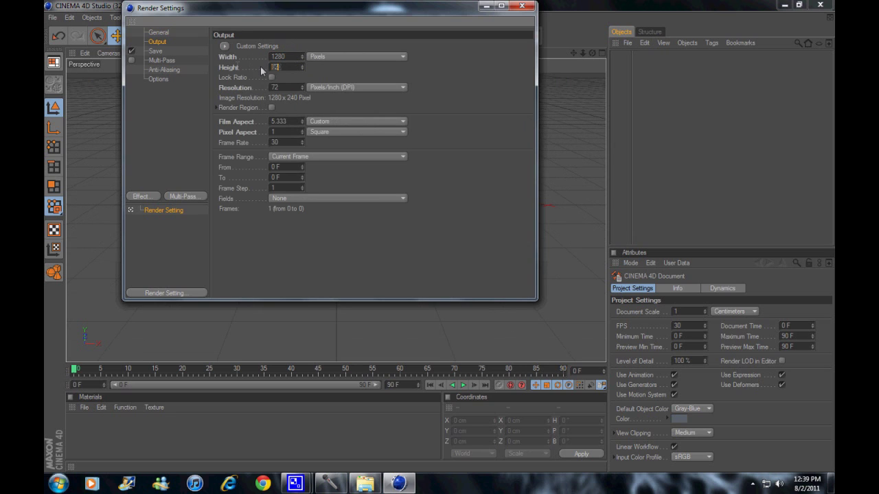
left_click(166, 52)
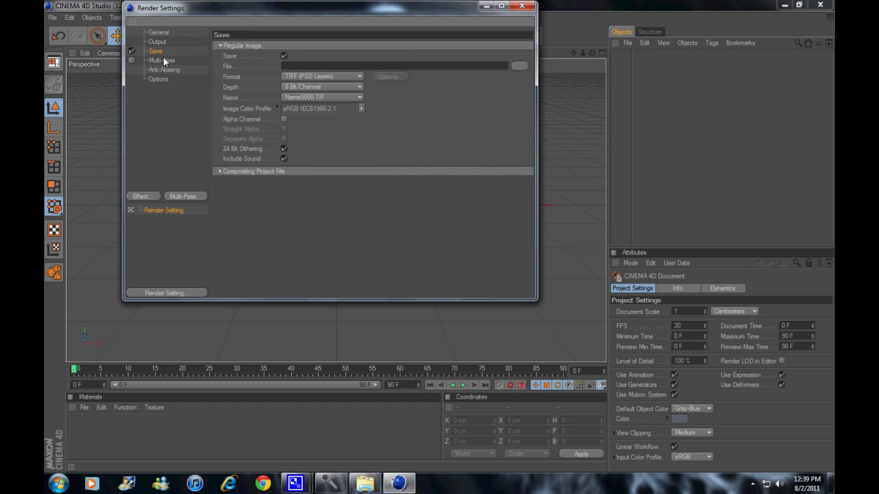
left_click(522, 5)
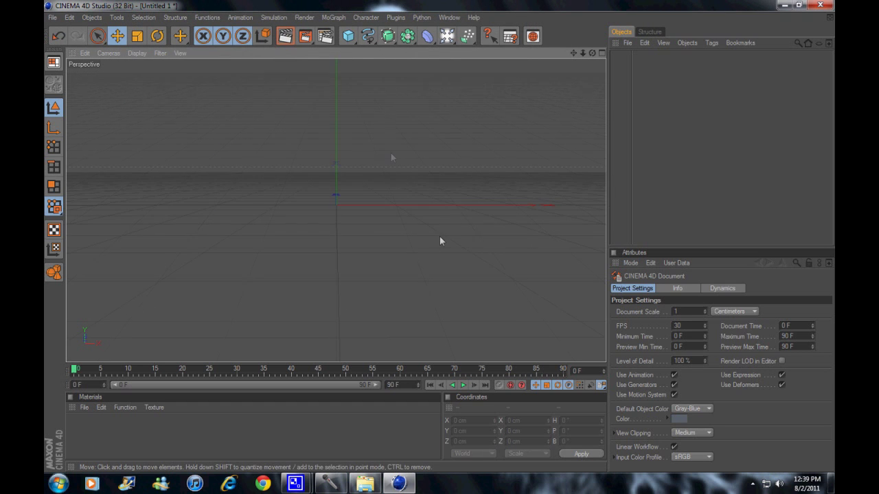
Add a MoGraph MoText object reading 'Text' and set its font to Optimus Bold
left_click(333, 18)
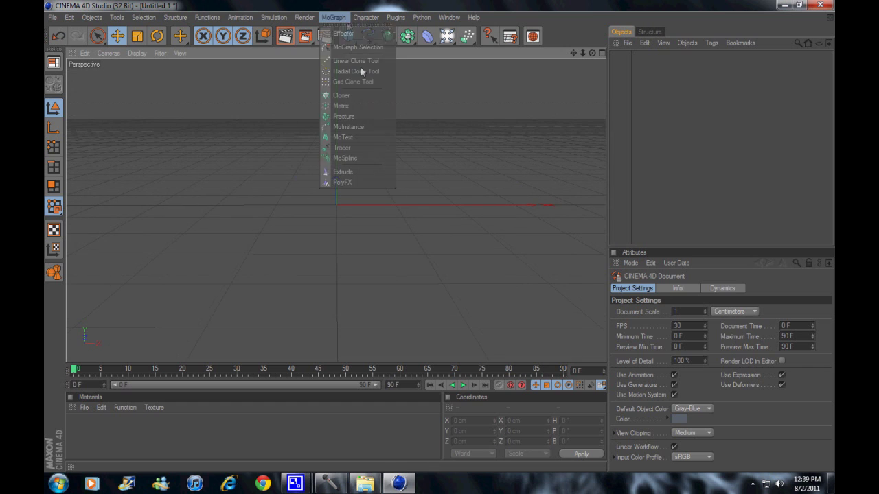
left_click(355, 139)
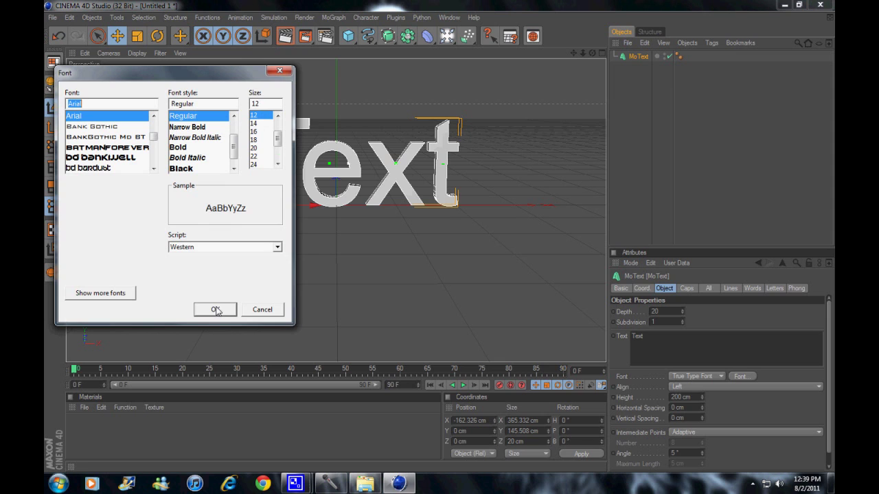
left_click_drag(152, 140, 153, 155)
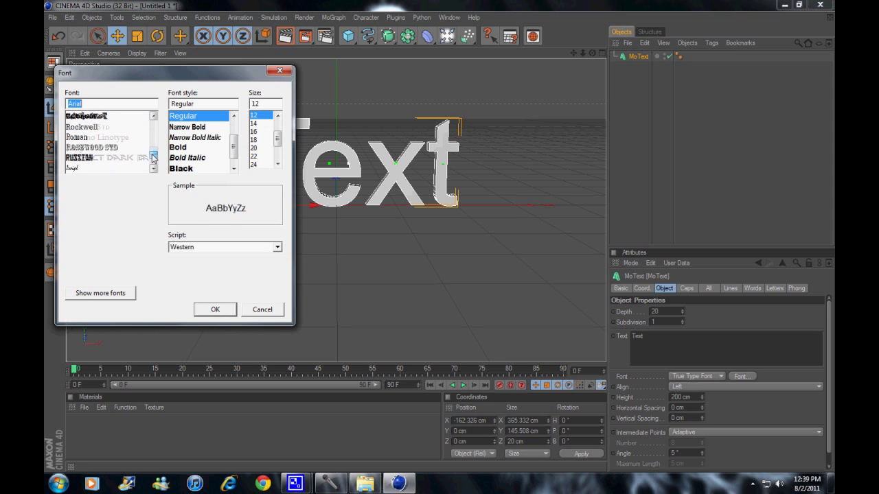
left_click(103, 146)
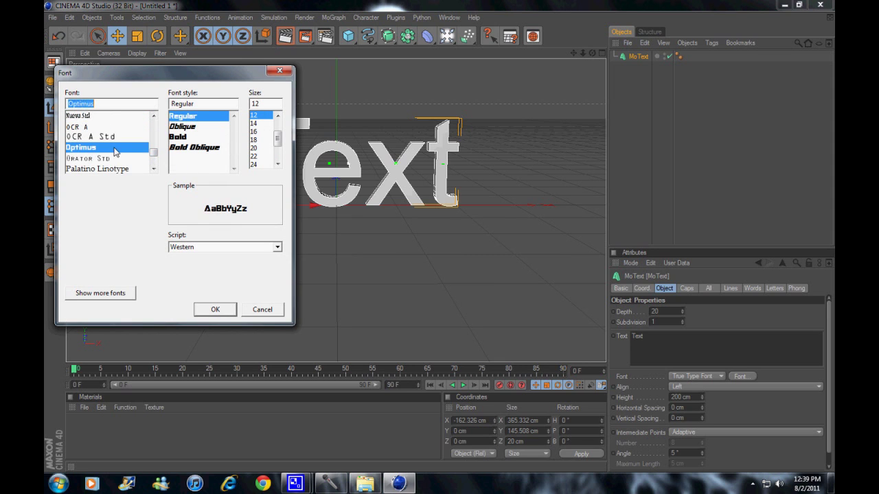
left_click(182, 137)
left_click(215, 309)
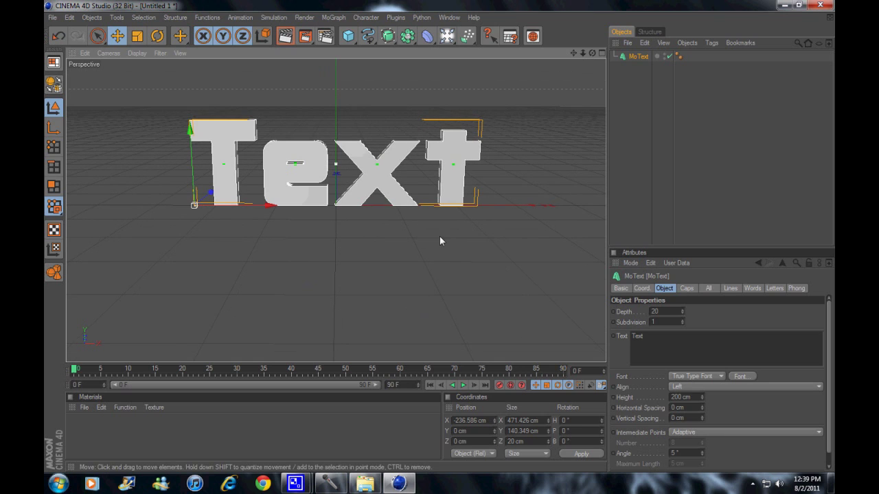
Set the MoText extrusion depth to 100 and nudge it slightly along X
double_click(656, 311)
type("1")
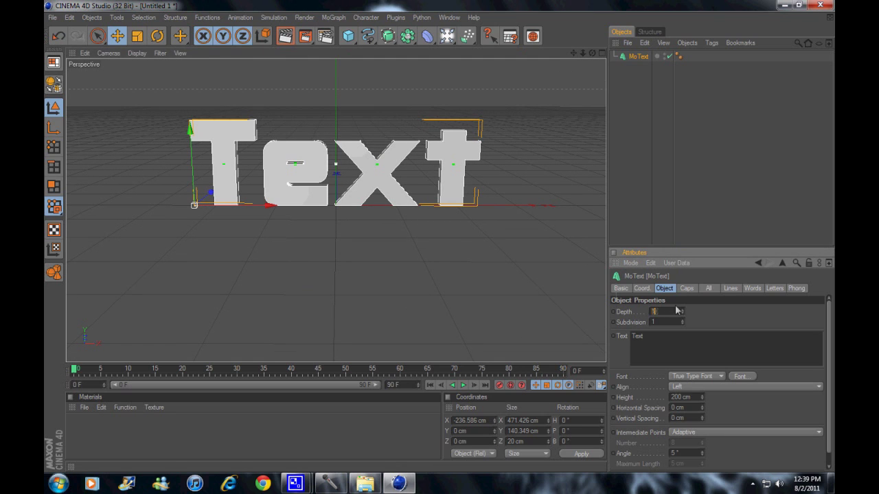
type("00")
key("Return")
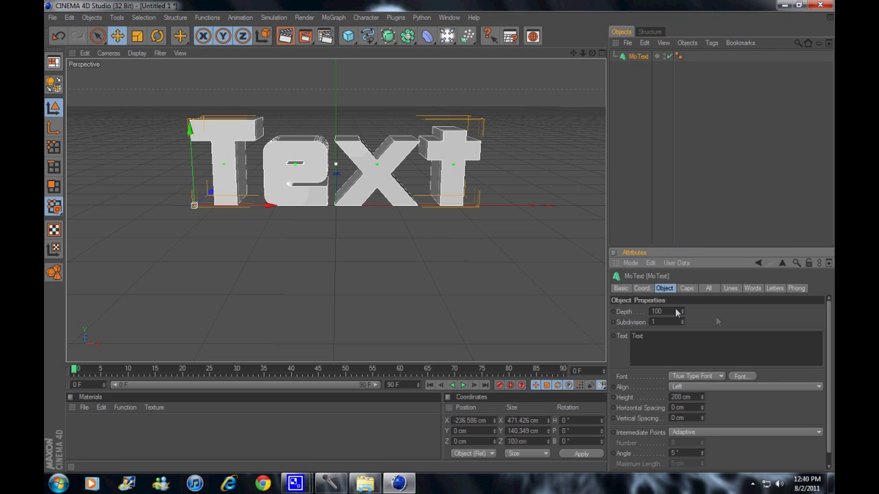
left_click_drag(256, 207, 264, 207)
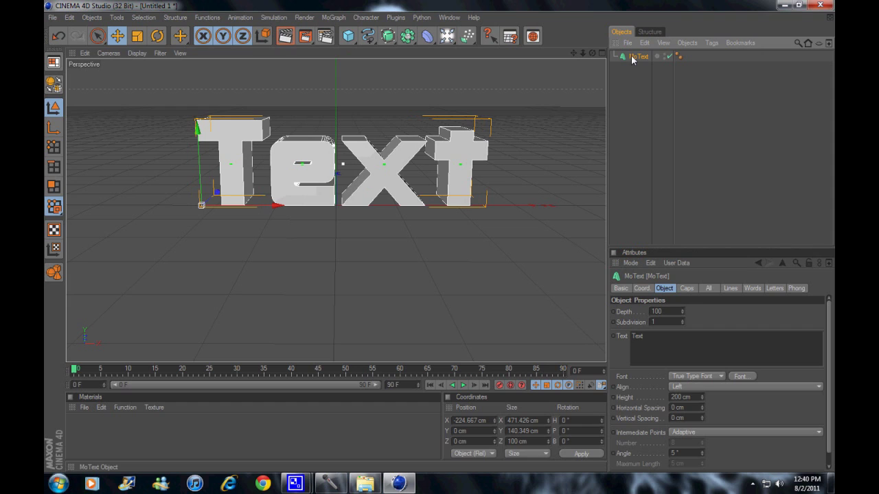
Duplicate the text, giving the copy a depth of 50 with filleted start and end caps
key("ctrl+c")
key("ctrl+v")
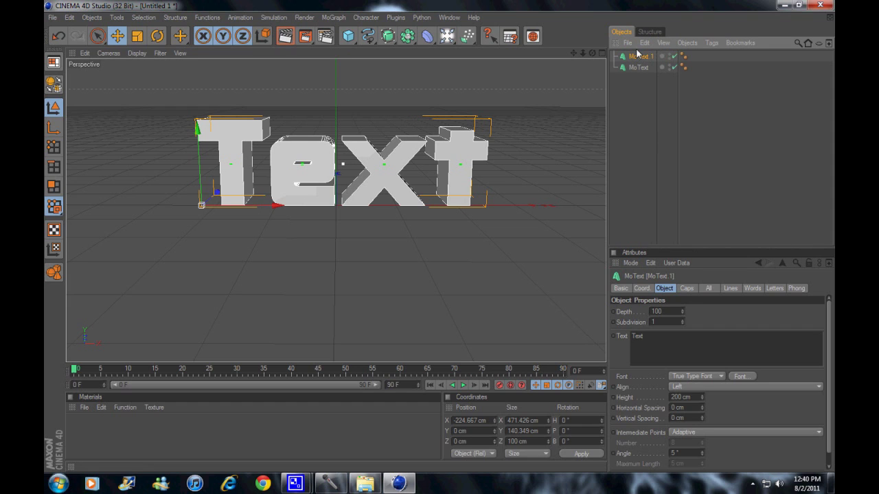
left_click(663, 311)
type("50")
key("Return")
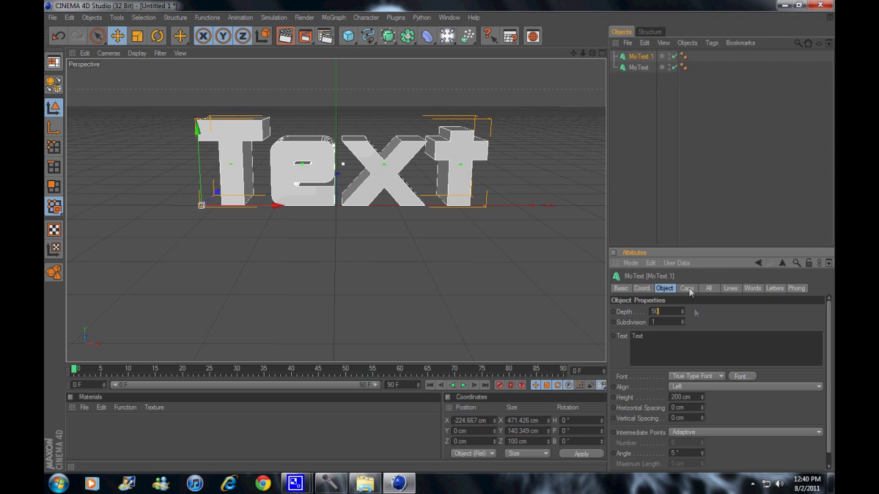
left_click(687, 288)
left_click(686, 313)
left_click(680, 343)
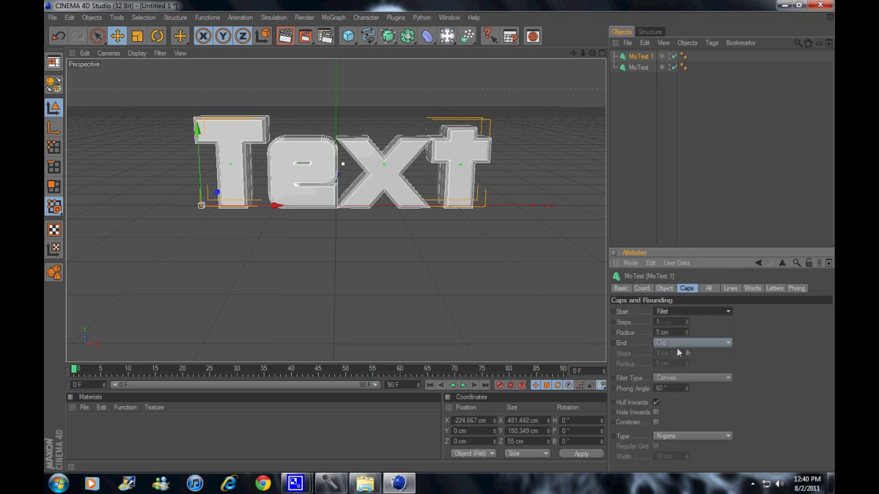
left_click(676, 375)
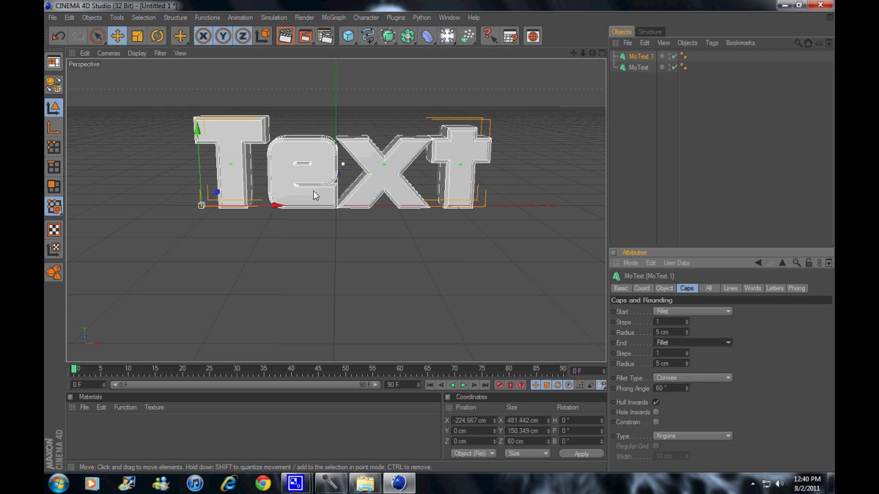
In Top view, move MoText.1 about 23 cm back along Z, then return to Perspective and deselect
key("F2")
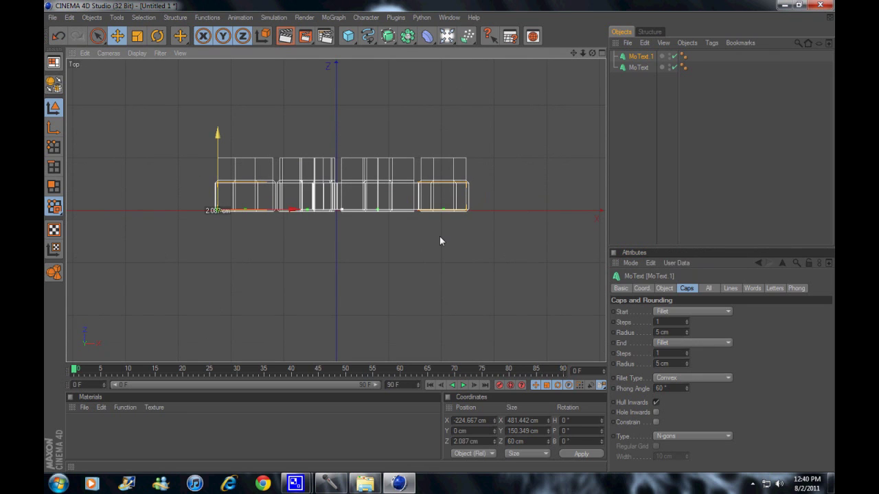
left_click_drag(441, 240, 440, 229)
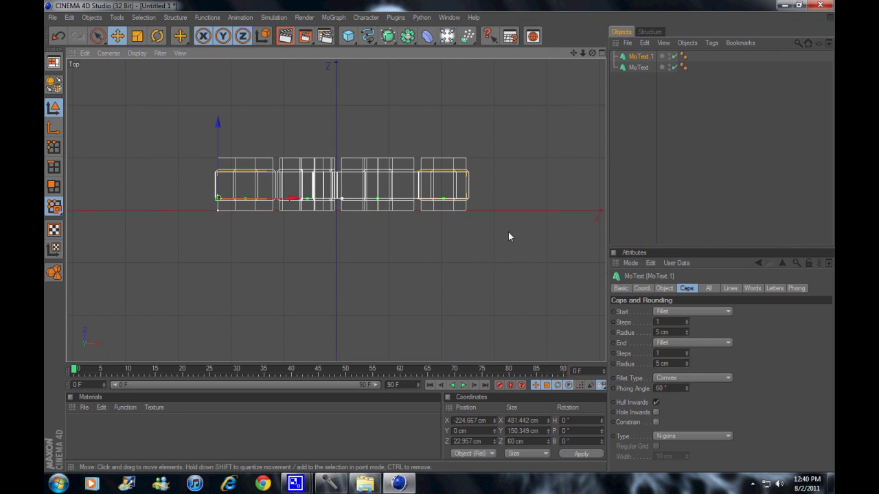
key("F1")
left_click(667, 159)
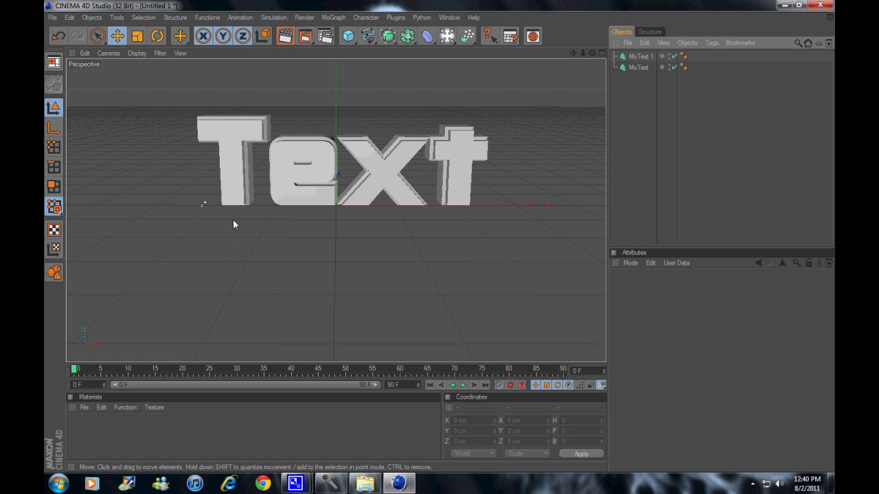
Create a new material, Mat, and set its colour to bright green
double_click(79, 426)
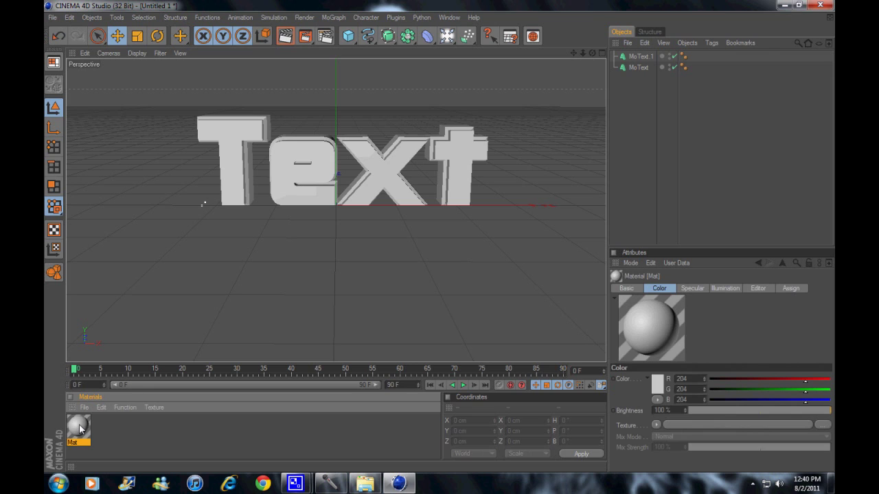
double_click(79, 428)
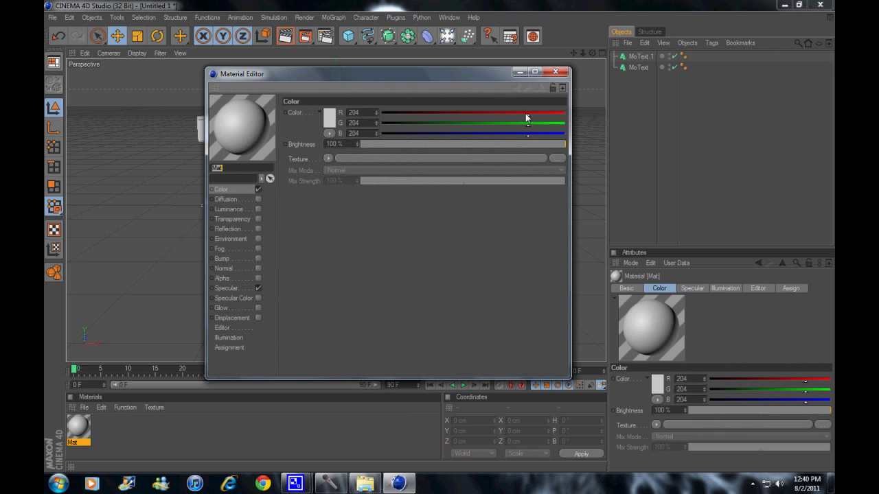
mouse_move(527, 113)
left_mouse_down()
mouse_move(563, 114)
mouse_move(377, 127)
left_mouse_up()
left_click_drag(528, 134, 382, 134)
left_click(557, 113)
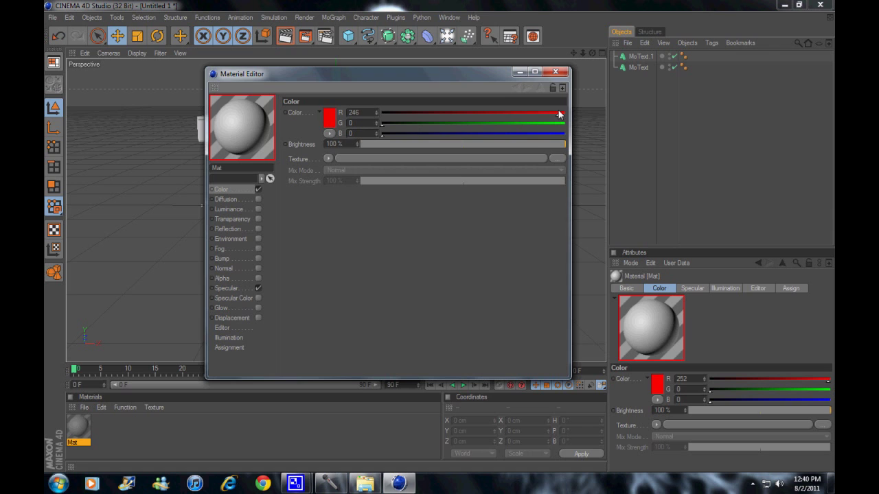
left_click_drag(430, 122, 582, 146)
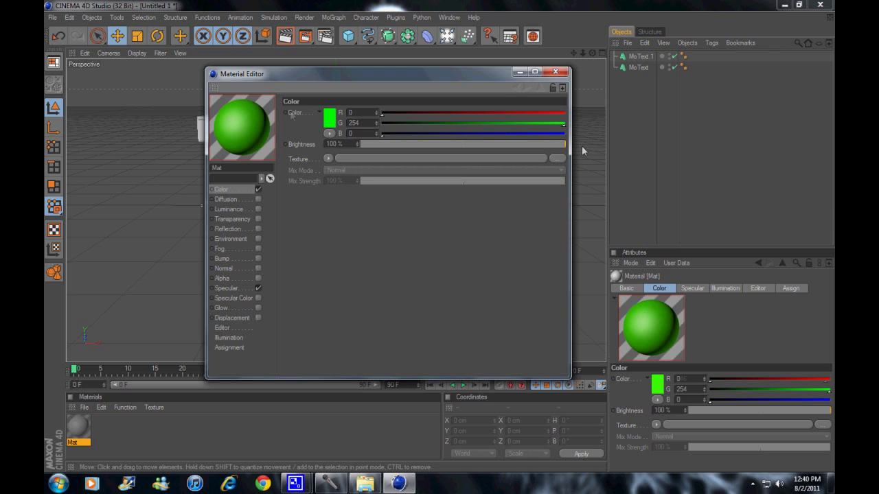
Enable luminance on Mat with a green luminance colour
left_click(247, 208)
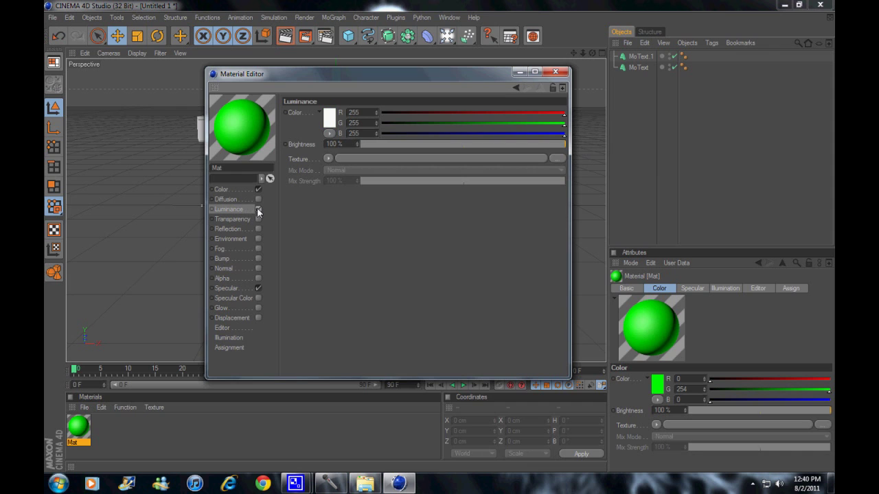
left_click(257, 209)
left_click_drag(535, 114, 360, 113)
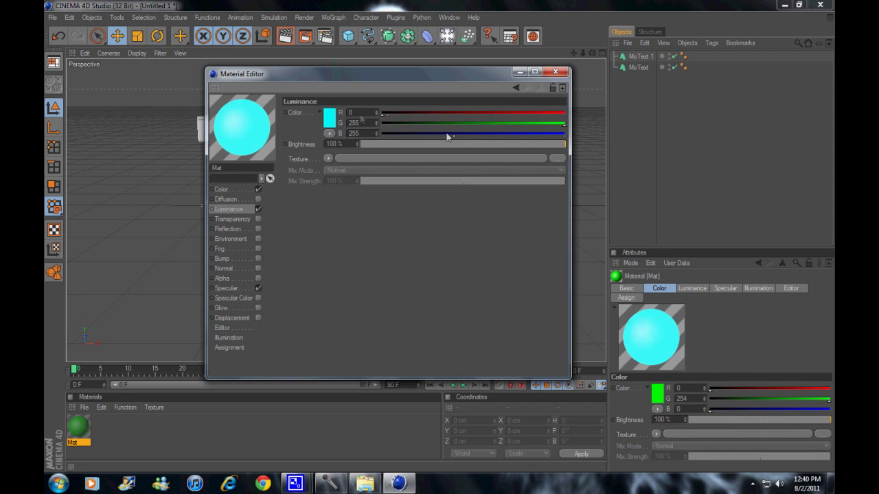
left_click_drag(447, 136, 382, 135)
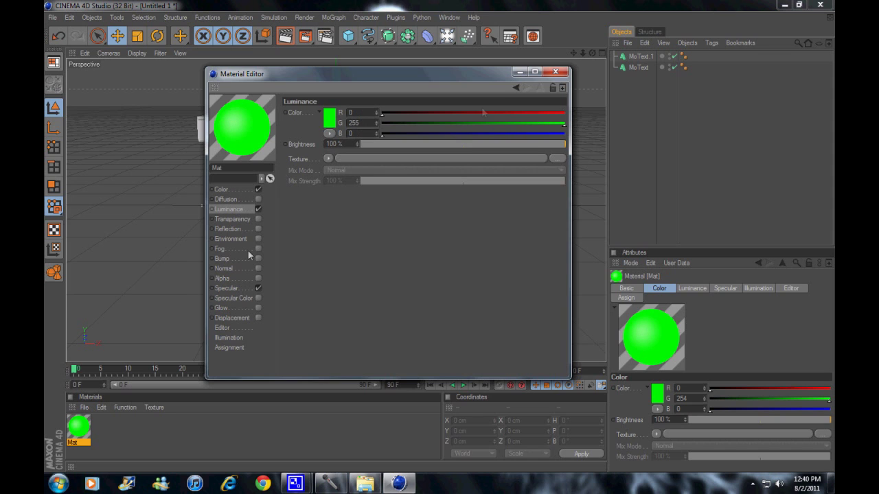
Enable reflection on Mat at 20% brightness, leaving glow turned off
left_click(258, 228)
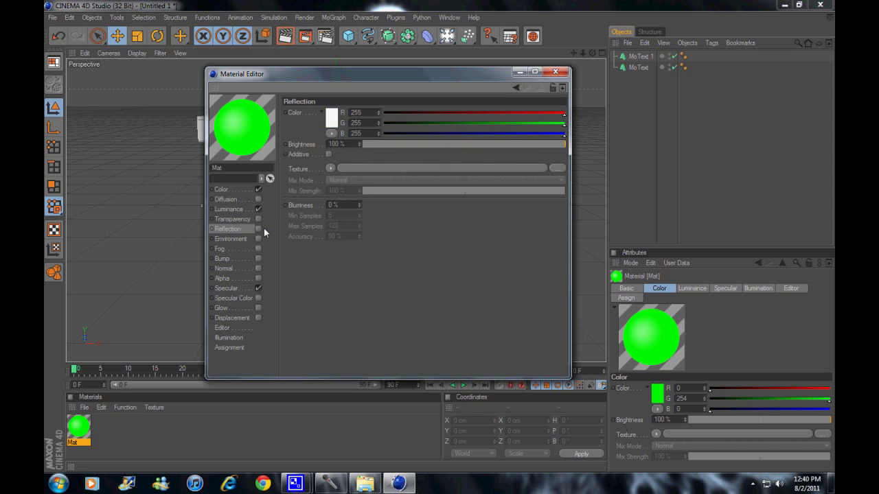
double_click(355, 142)
type("2")
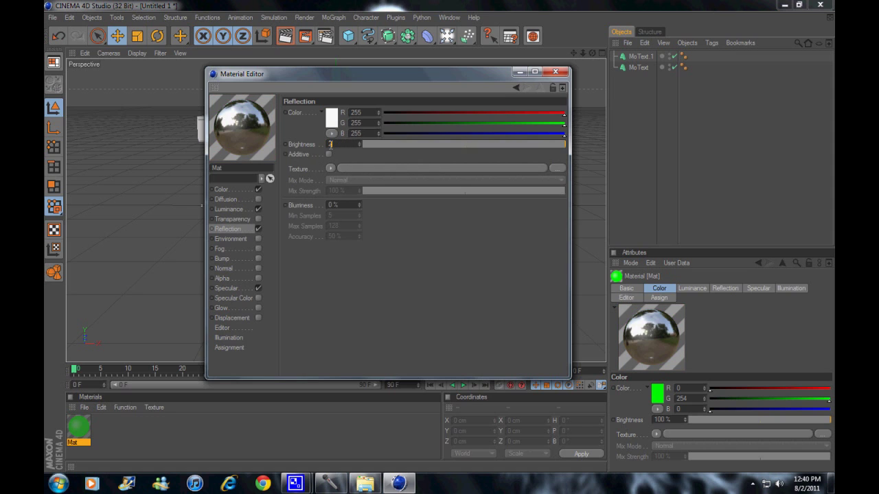
type("0")
key("Return")
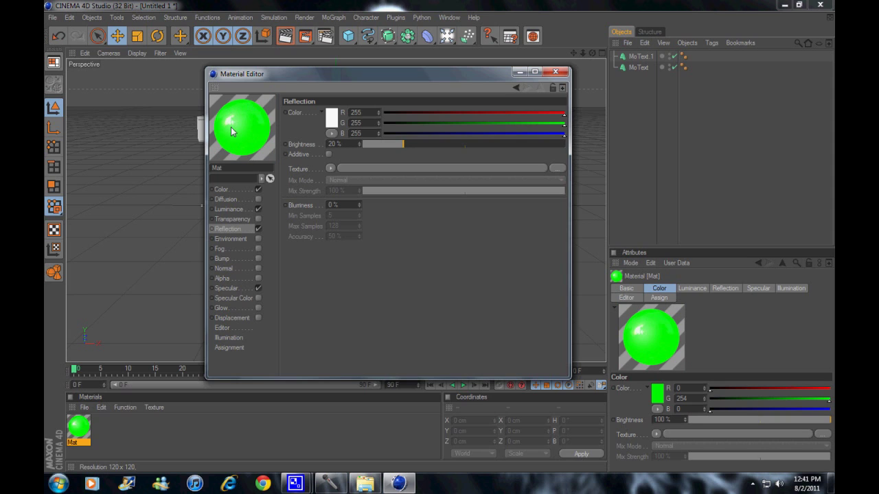
left_click(257, 308)
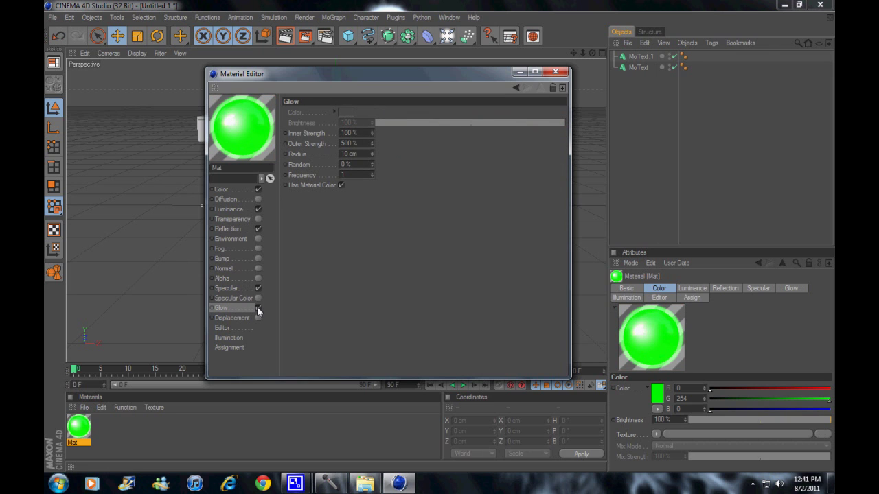
left_click(258, 308)
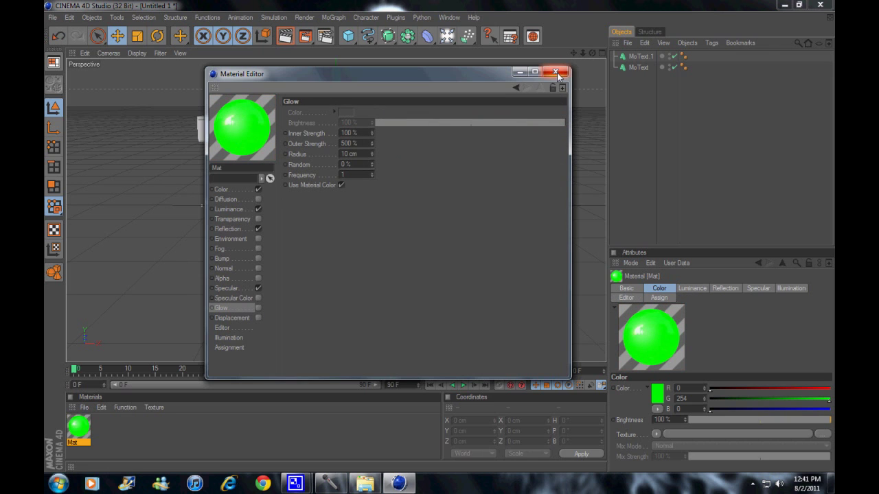
Create a second material, Mat.1, with a black colour
left_click(557, 72)
double_click(109, 432)
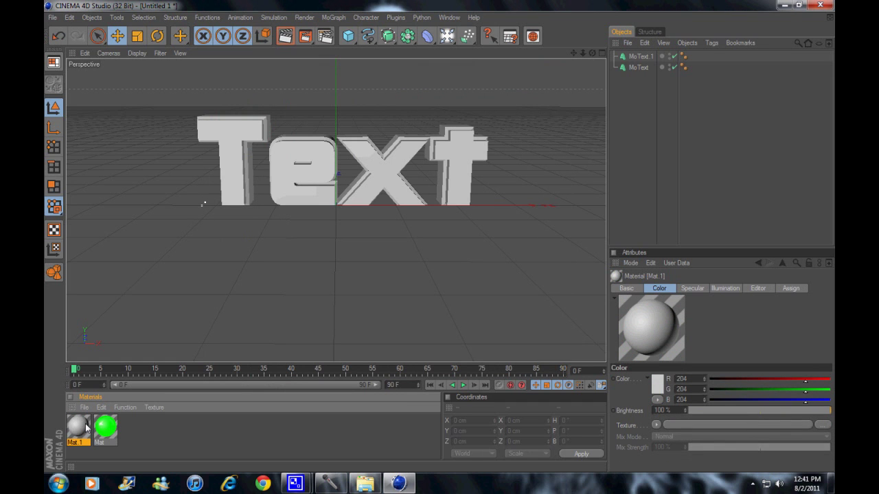
double_click(86, 427)
left_click(230, 189)
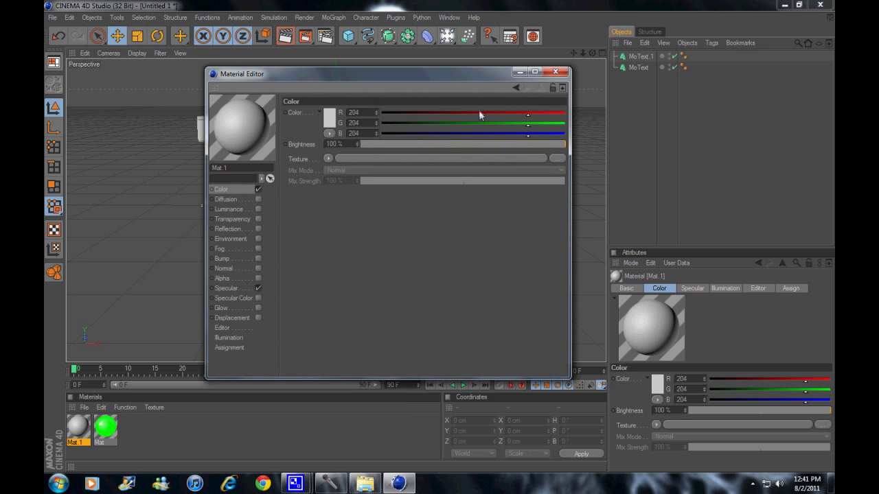
left_click_drag(479, 112, 377, 113)
mouse_move(412, 123)
left_mouse_down()
mouse_move(374, 123)
mouse_move(371, 133)
left_mouse_up()
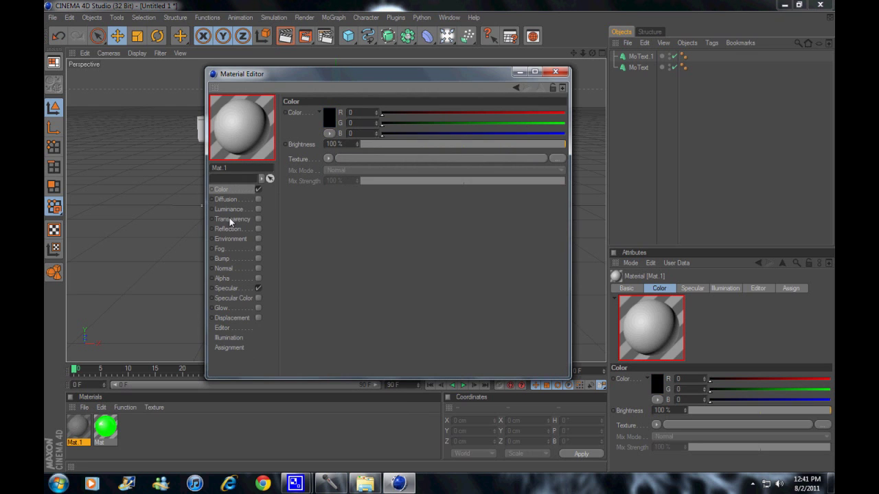
Enable luminance on Mat.1 with a black luminance colour
left_click(258, 208)
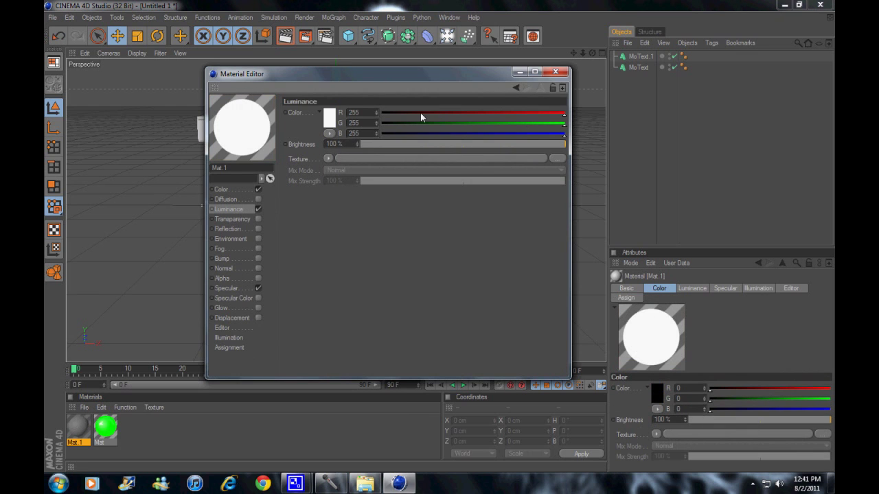
mouse_move(420, 113)
left_mouse_down()
mouse_move(379, 113)
mouse_move(378, 134)
left_mouse_up()
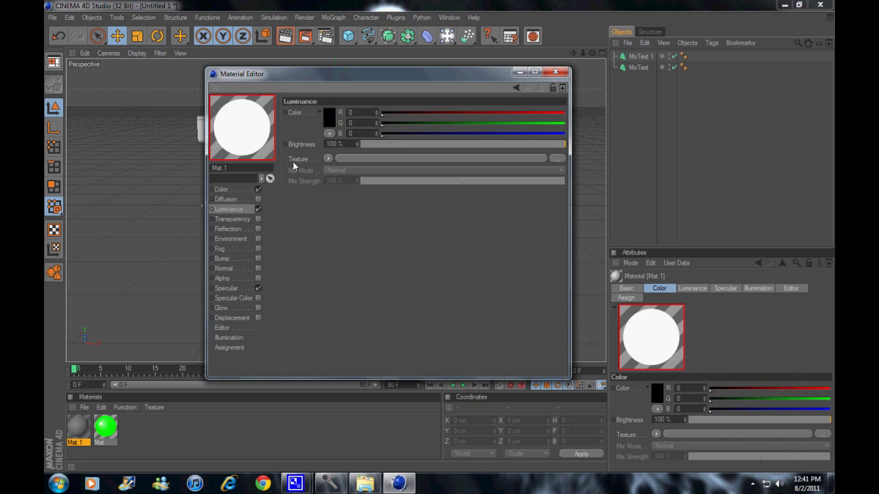
left_click(227, 189)
Enable reflection on Mat.1 at 20% brightness
left_click(231, 219)
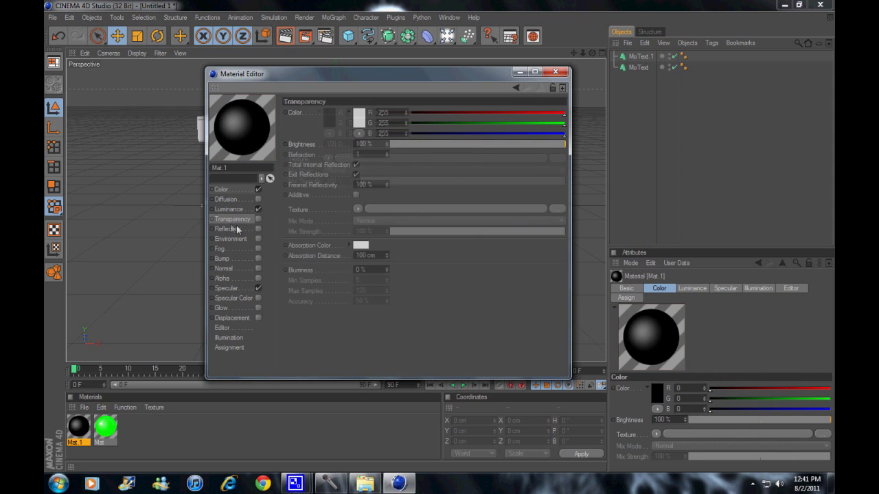
left_click(258, 229)
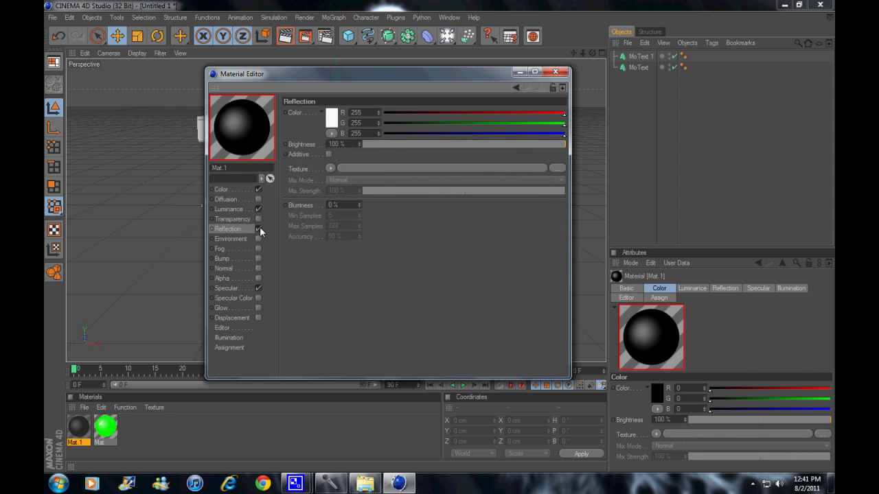
double_click(335, 145)
type("20")
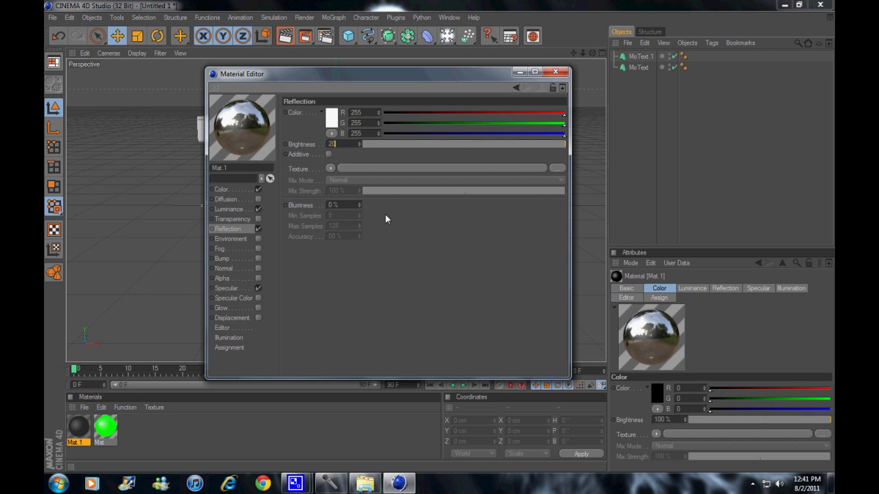
key("Return")
Drag green Mat onto MoText and black Mat.1 onto MoText.1, then render the active view
left_click(555, 71)
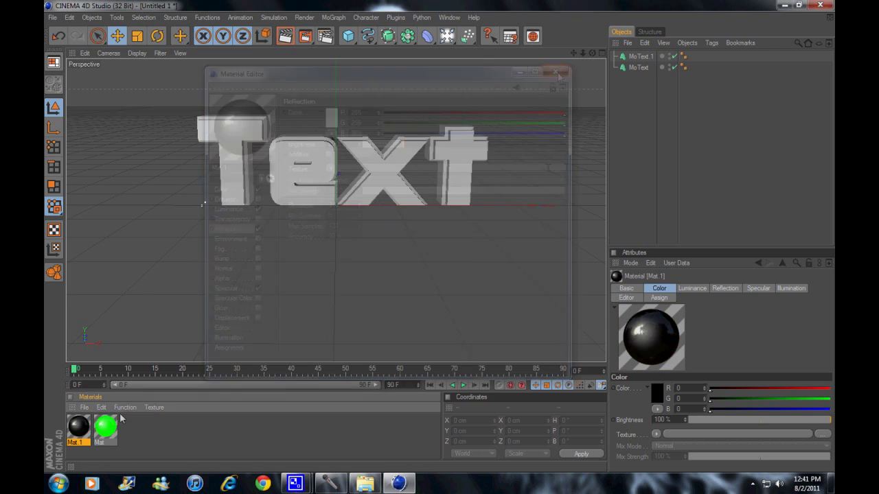
left_click_drag(108, 428, 639, 69)
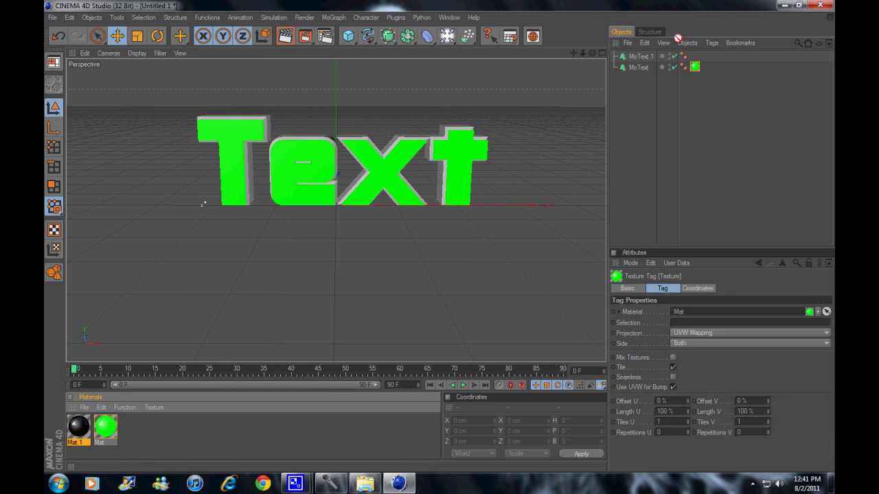
left_click_drag(678, 38, 639, 56)
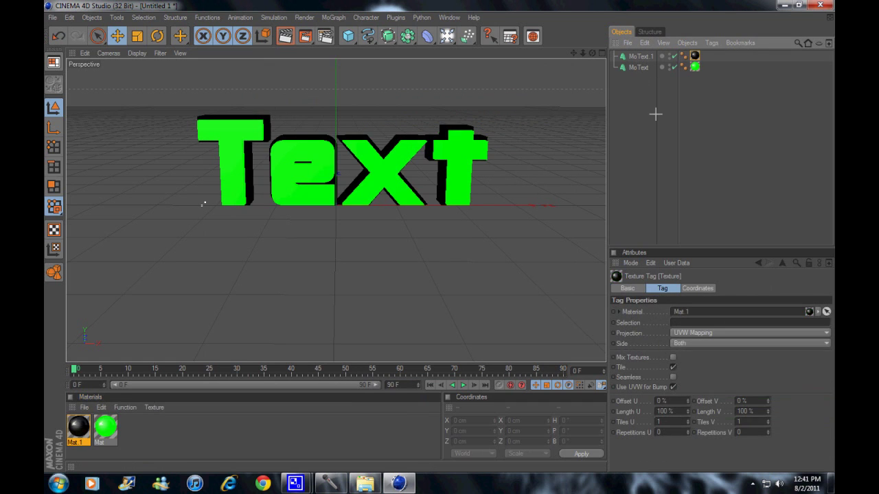
left_click(291, 40)
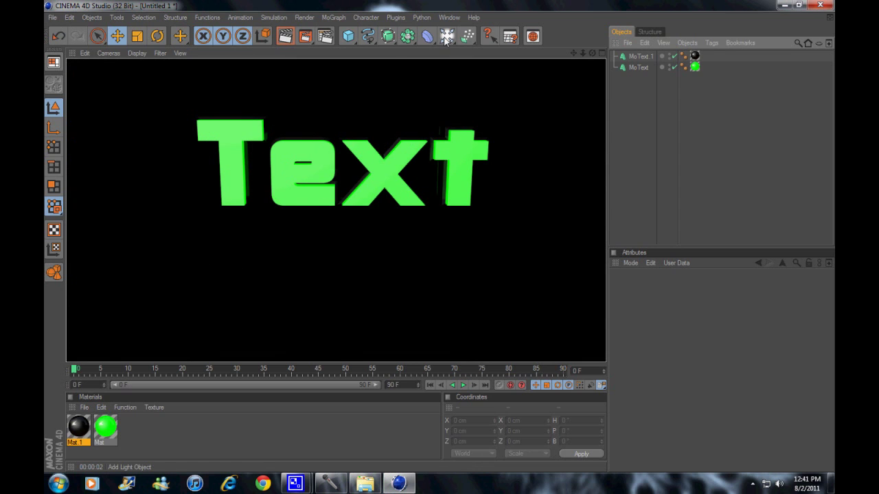
Add a Light, move it up and to the right of the text, and render the view
left_click_drag(445, 39, 482, 45)
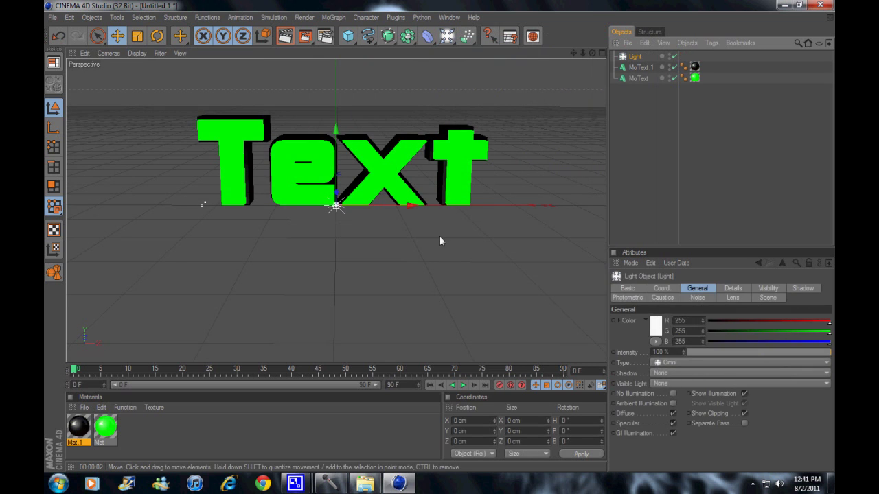
left_click(347, 181)
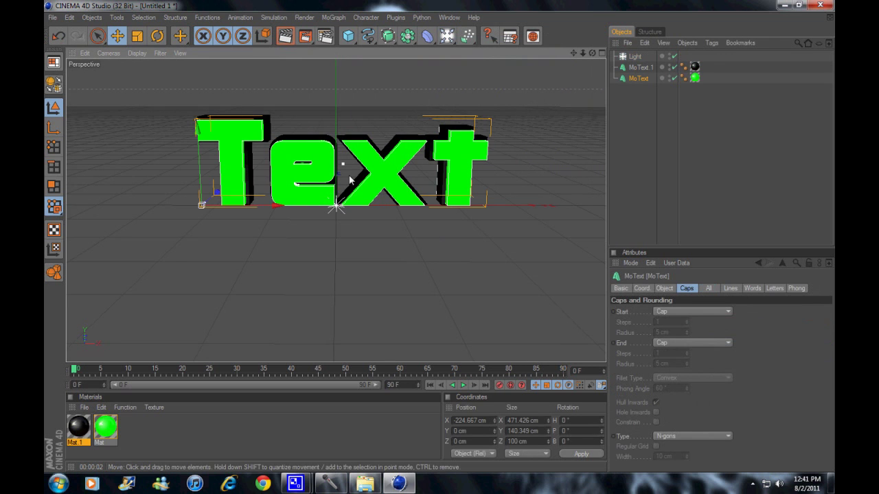
left_click(634, 59)
left_click_drag(474, 211, 439, 236)
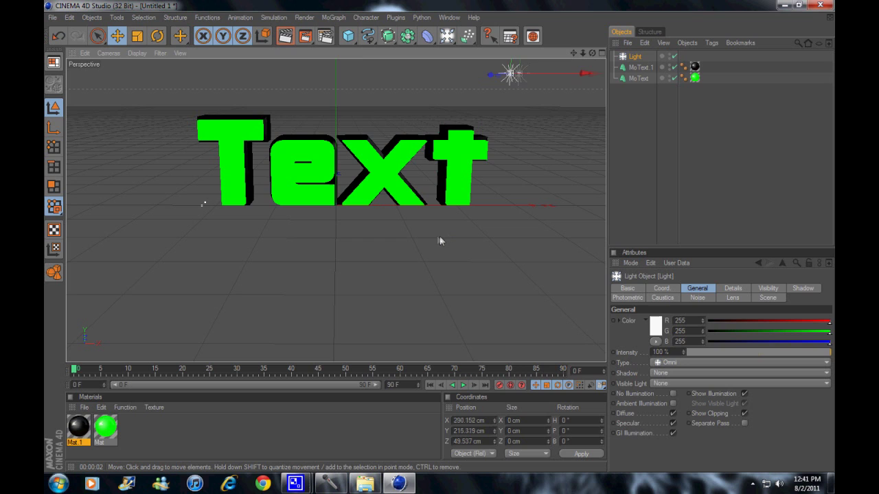
left_click(292, 39)
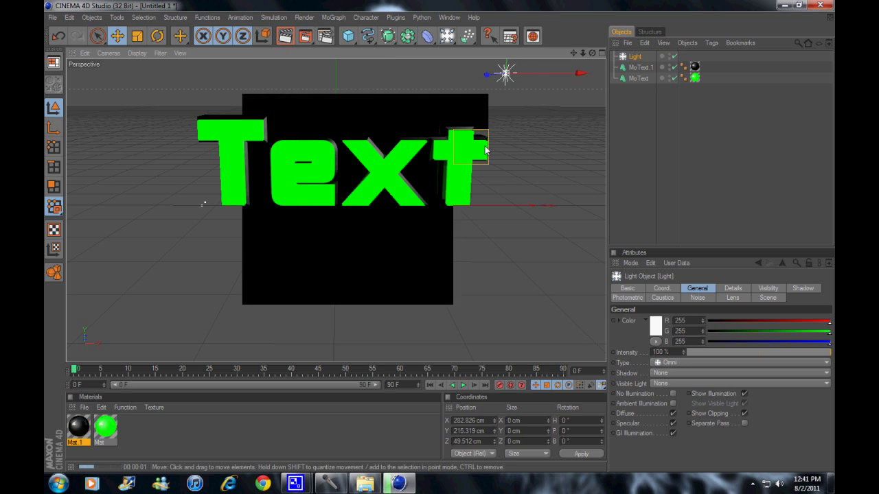